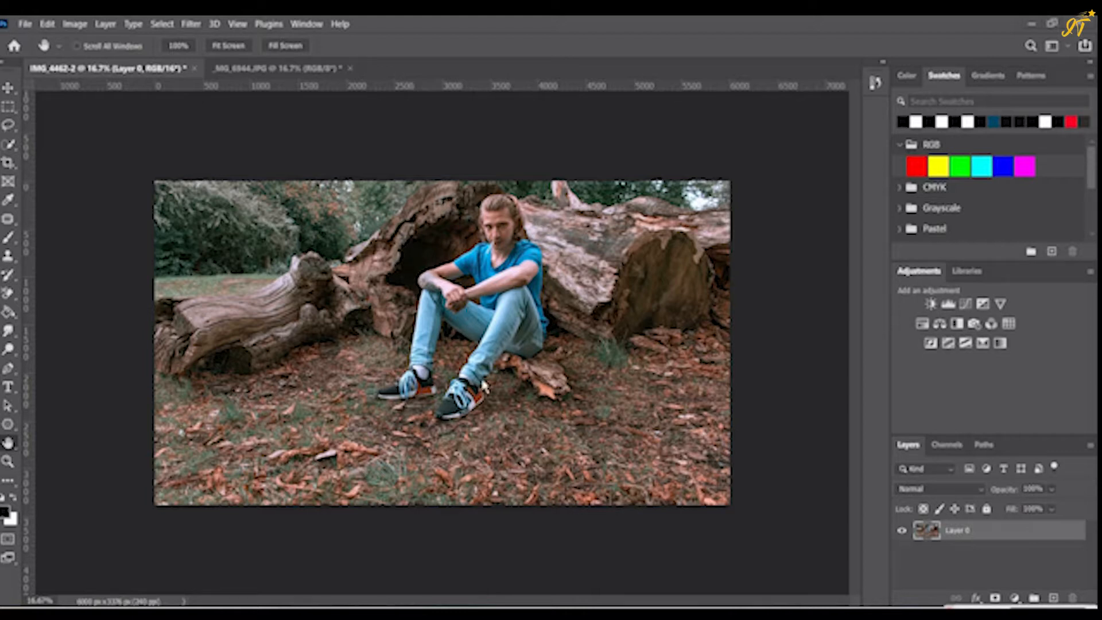
- Select the seated man as the subject, fill the selection with Content-Aware in Normal mode, and deselect
click(162, 25)
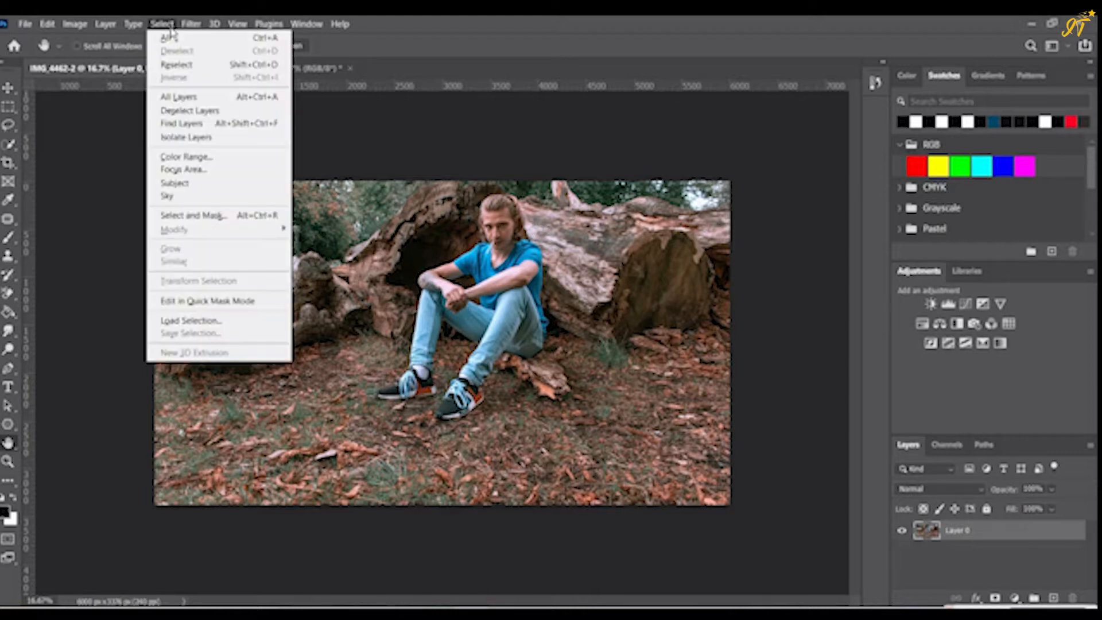
click(191, 186)
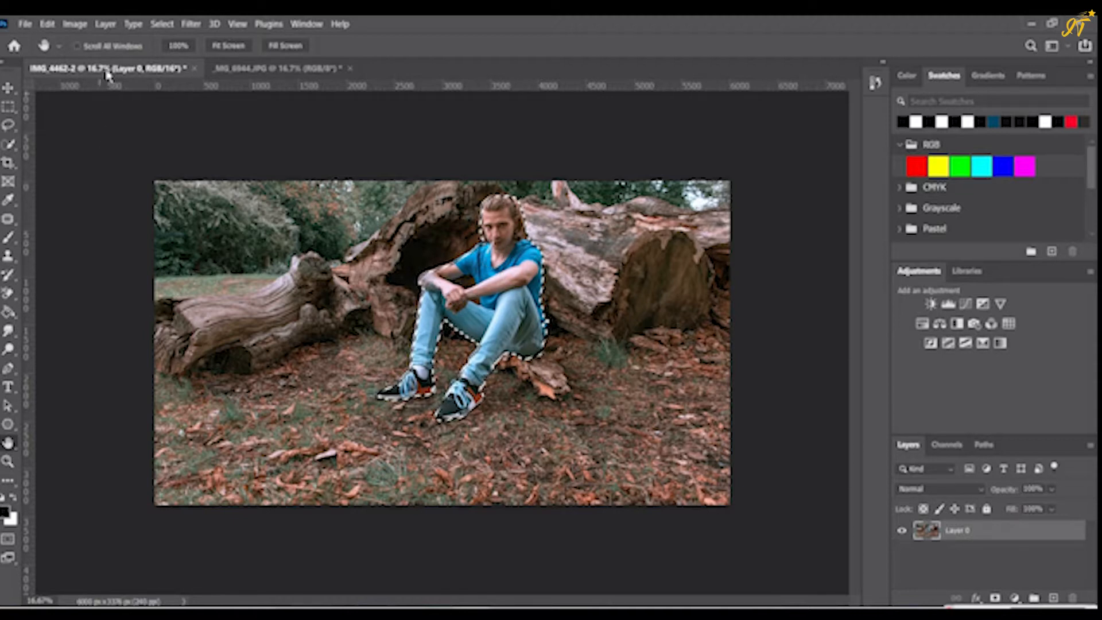
click(47, 24)
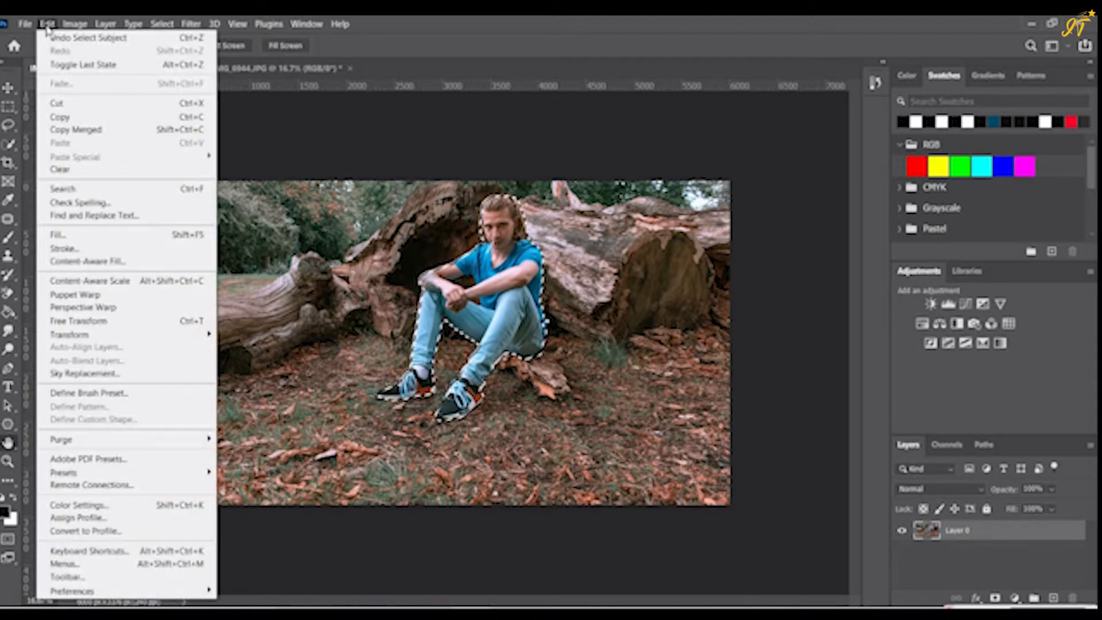
click(62, 240)
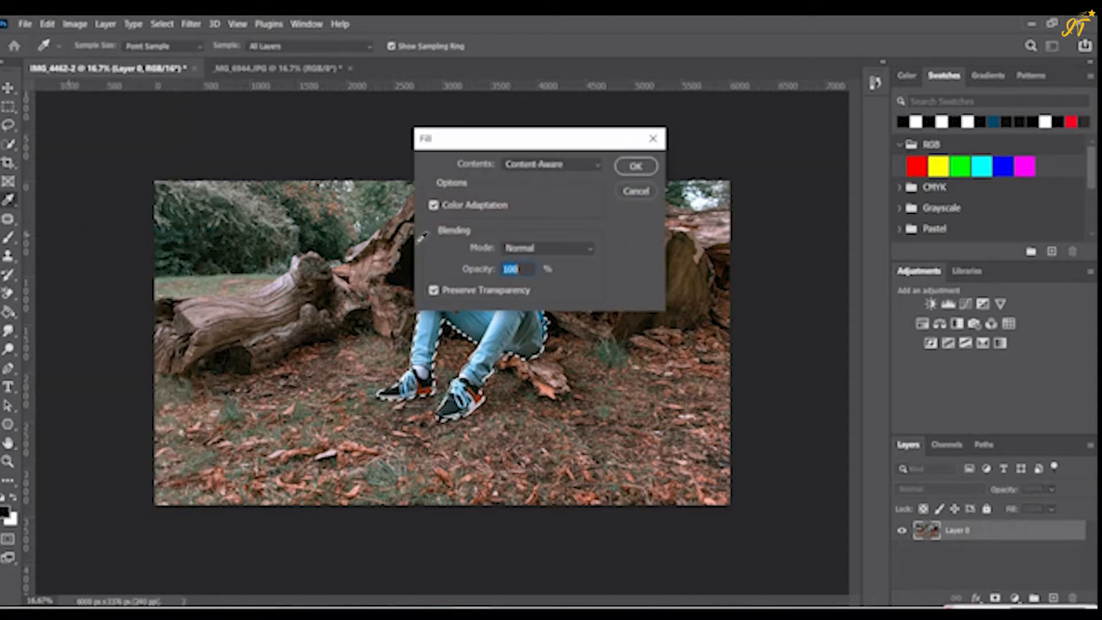
click(597, 166)
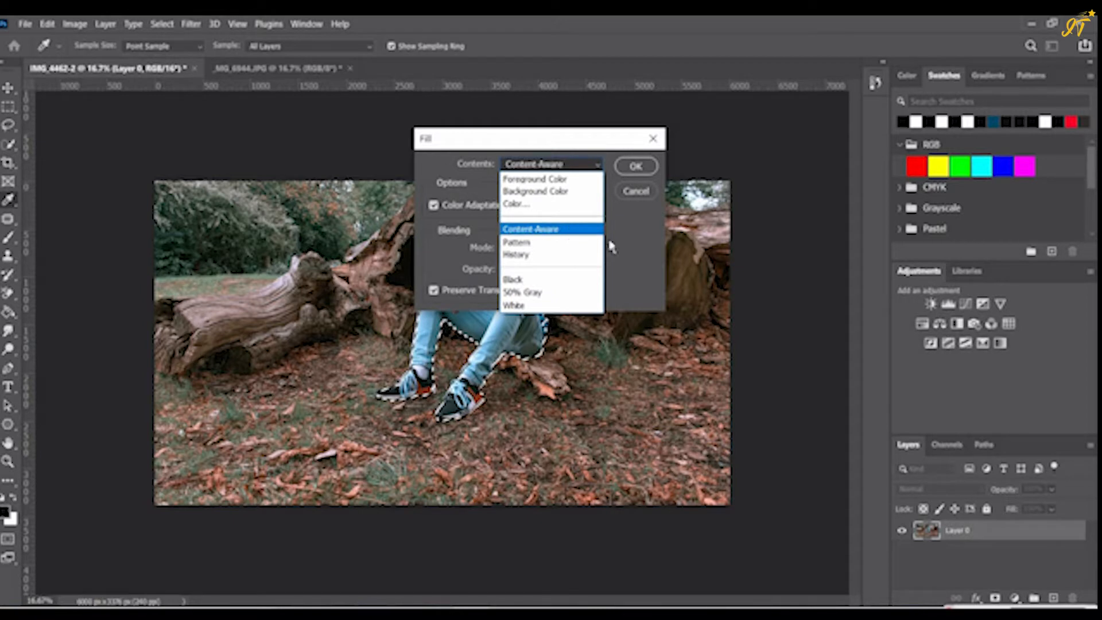
click(581, 230)
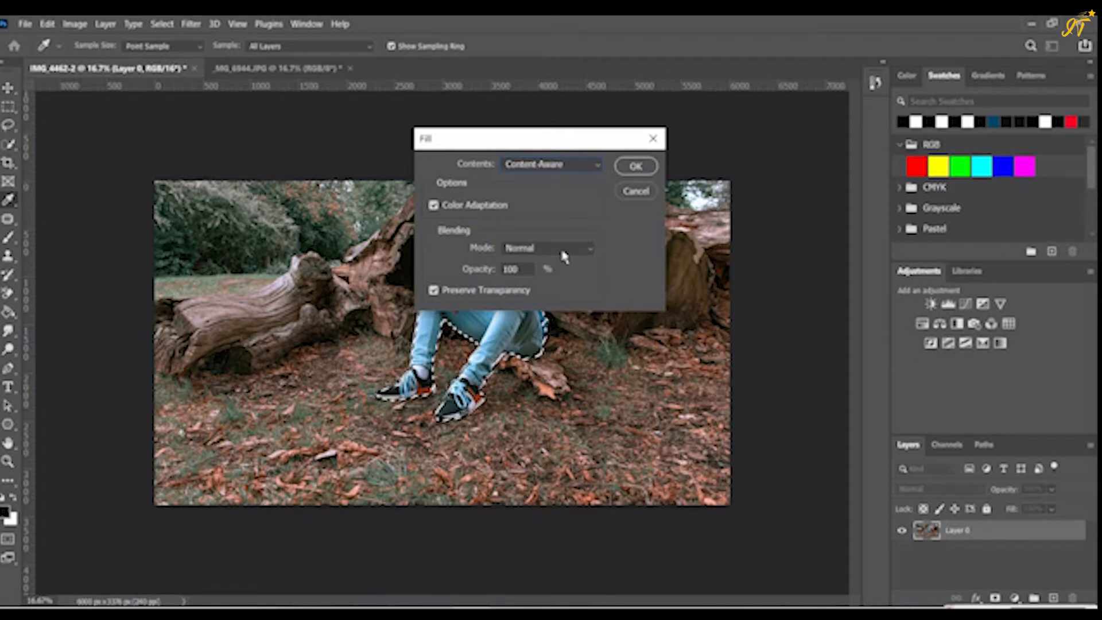
click(563, 252)
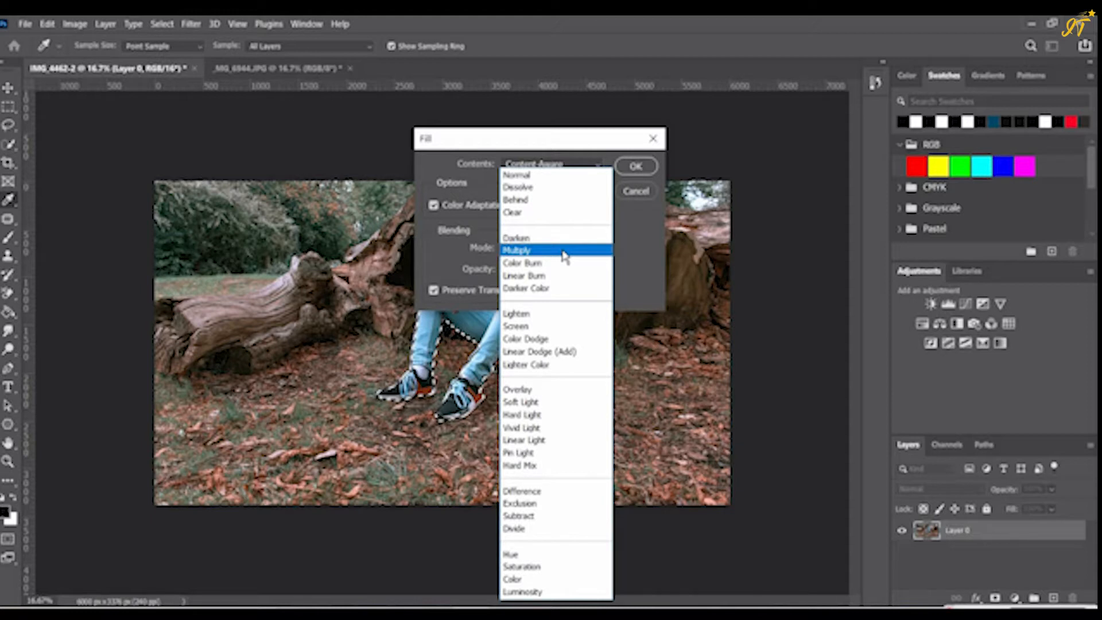
click(540, 175)
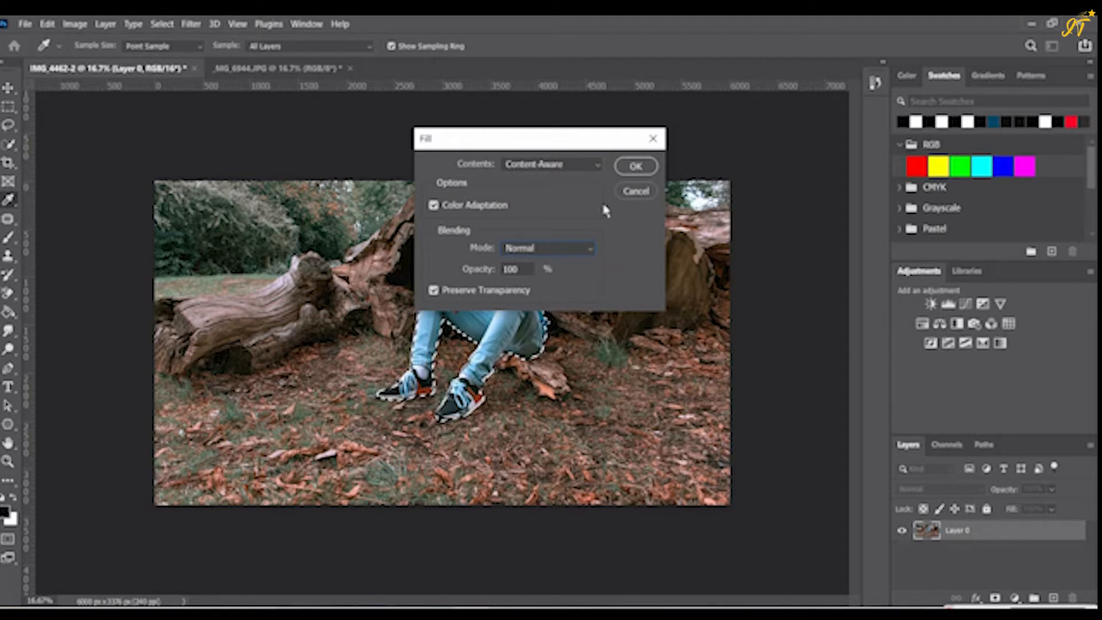
click(632, 170)
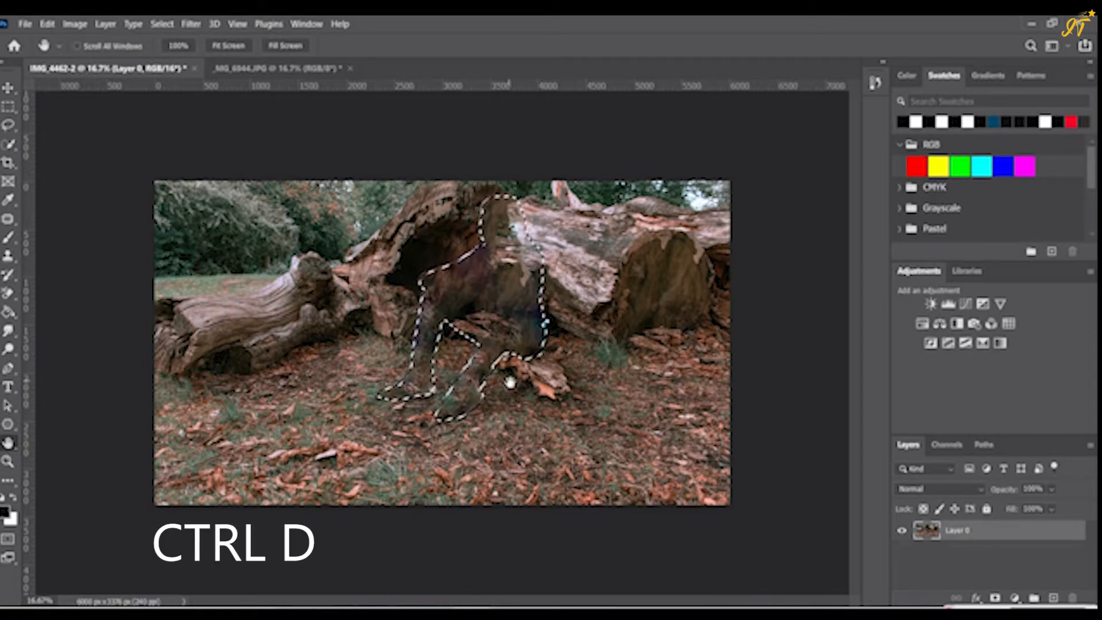
key(ctrl+d)
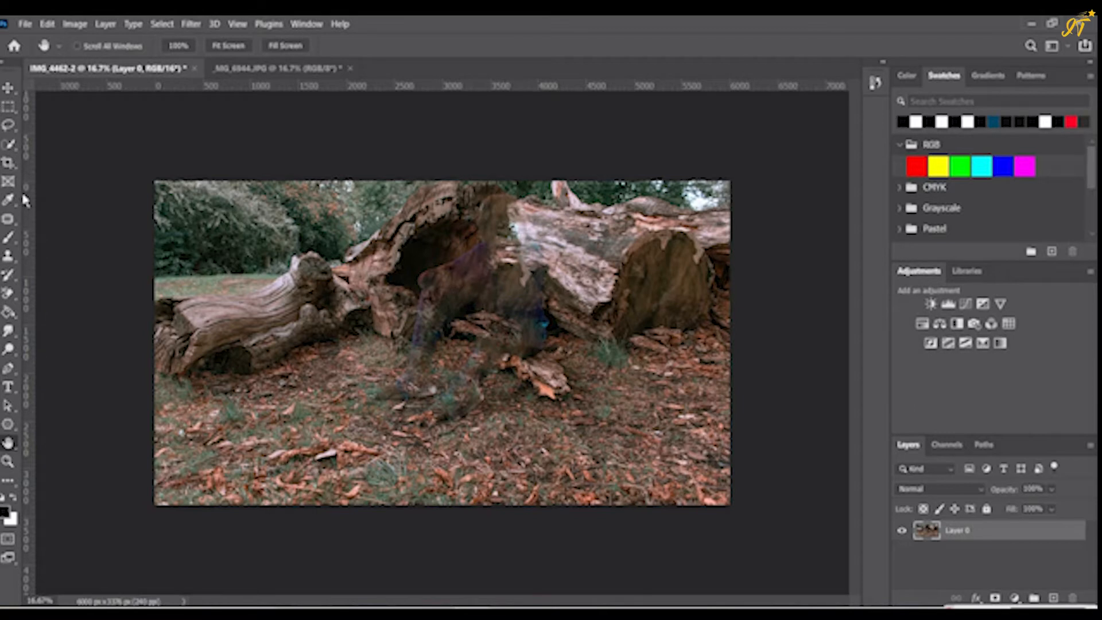
- Set up the Clone Stamp tool with Normal mode, Current & Below sampling and a 127 px soft round brush
click(10, 261)
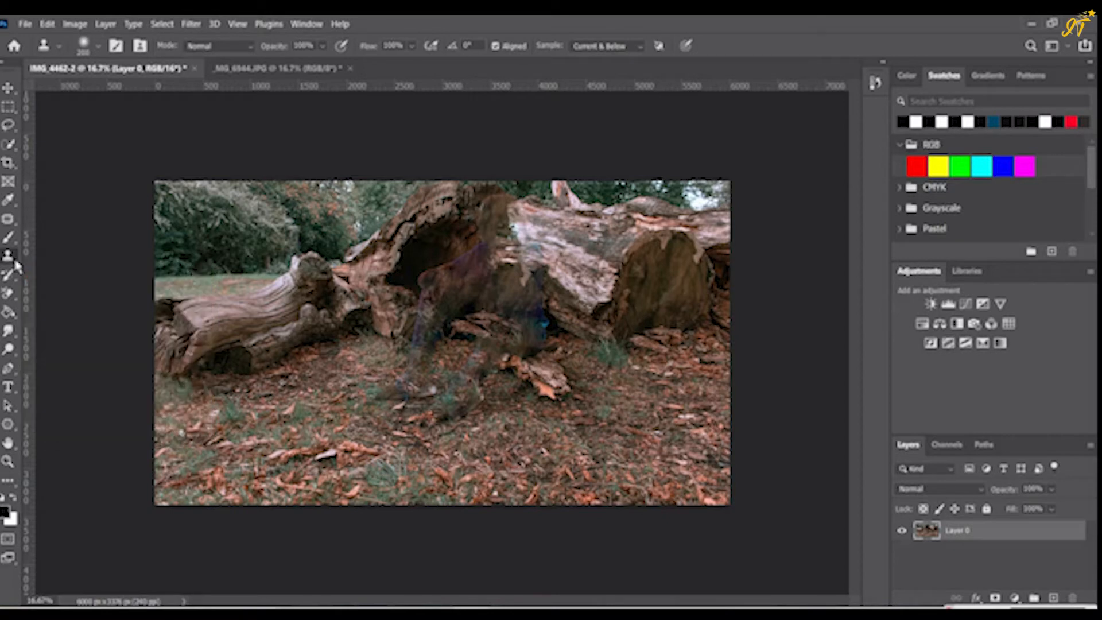
right_click(16, 261)
click(61, 257)
click(599, 47)
click(599, 70)
click(220, 49)
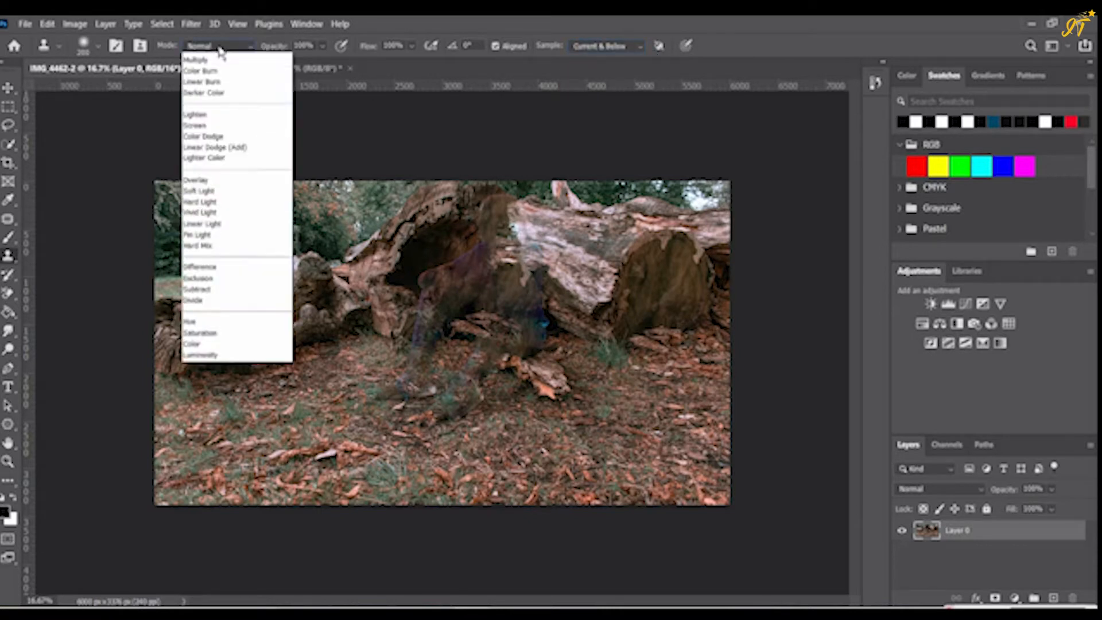
click(206, 61)
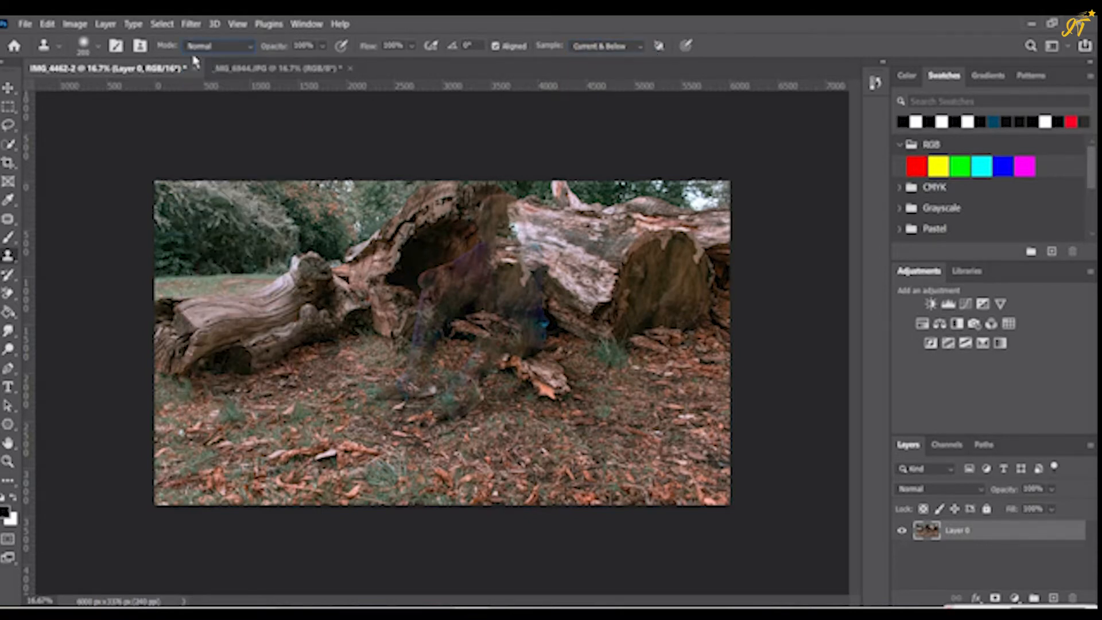
click(101, 49)
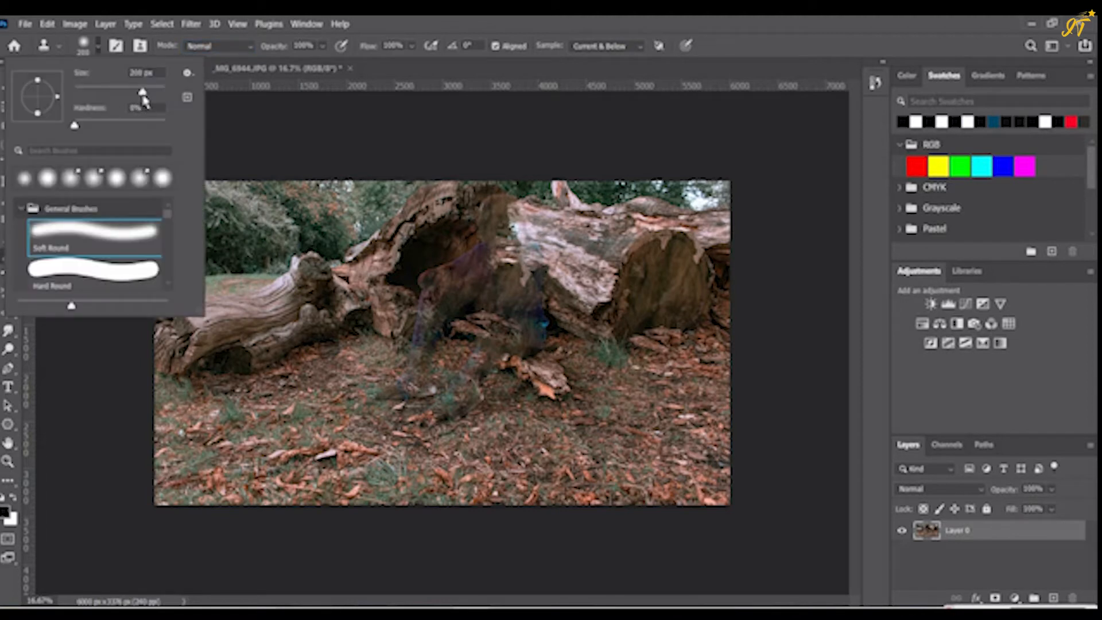
drag(142, 94, 127, 96)
- Clone nearby bark and shadow over the man's ghostly remnants in the trunk's dark hollow and along the adjoining log
click(478, 198)
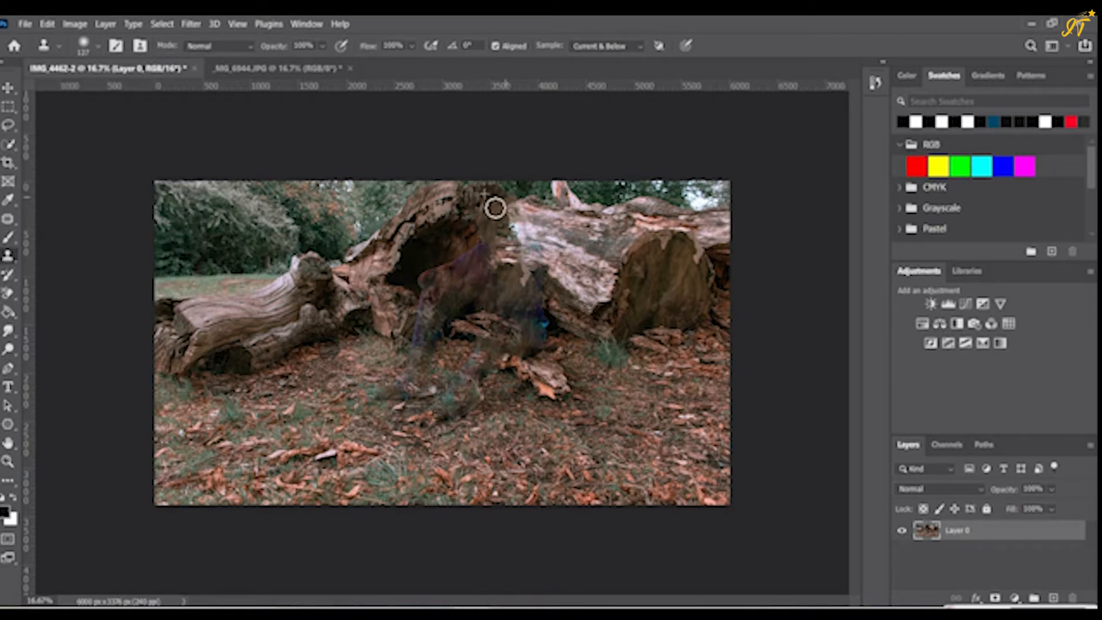
mouse_move(486, 212)
mouse_down()
mouse_move(507, 212)
mouse_move(488, 235)
mouse_up()
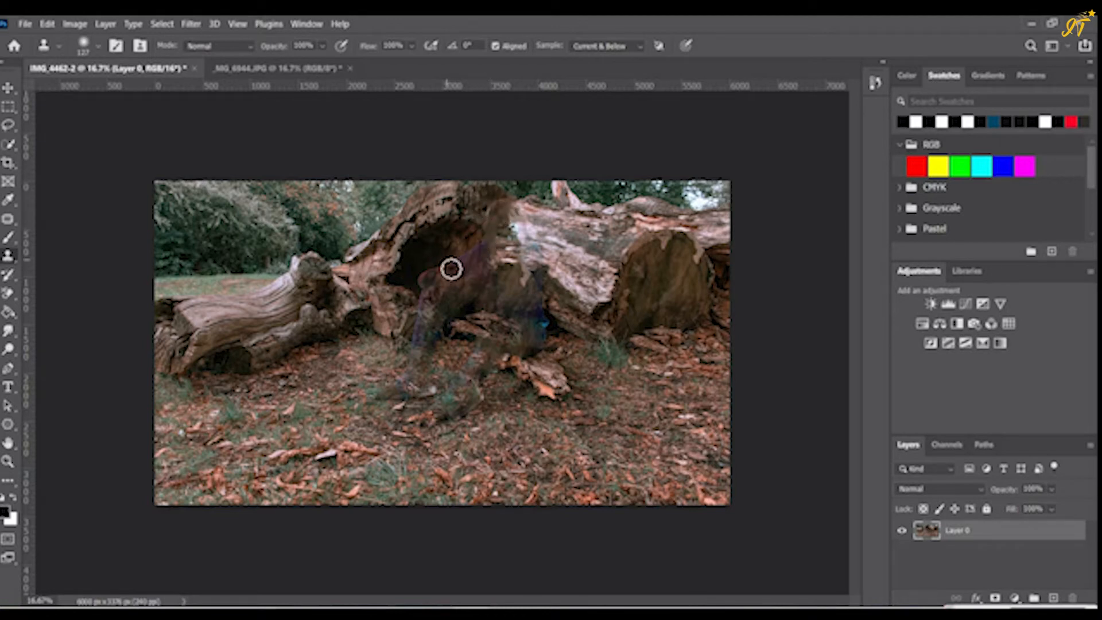
alt+click(443, 247)
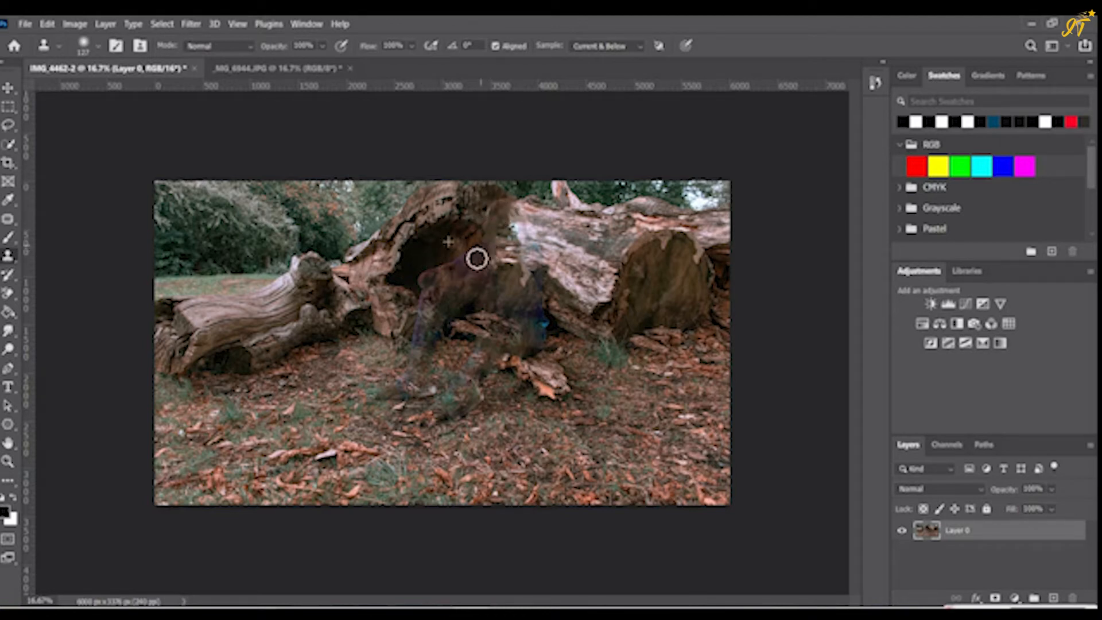
drag(475, 258, 433, 280)
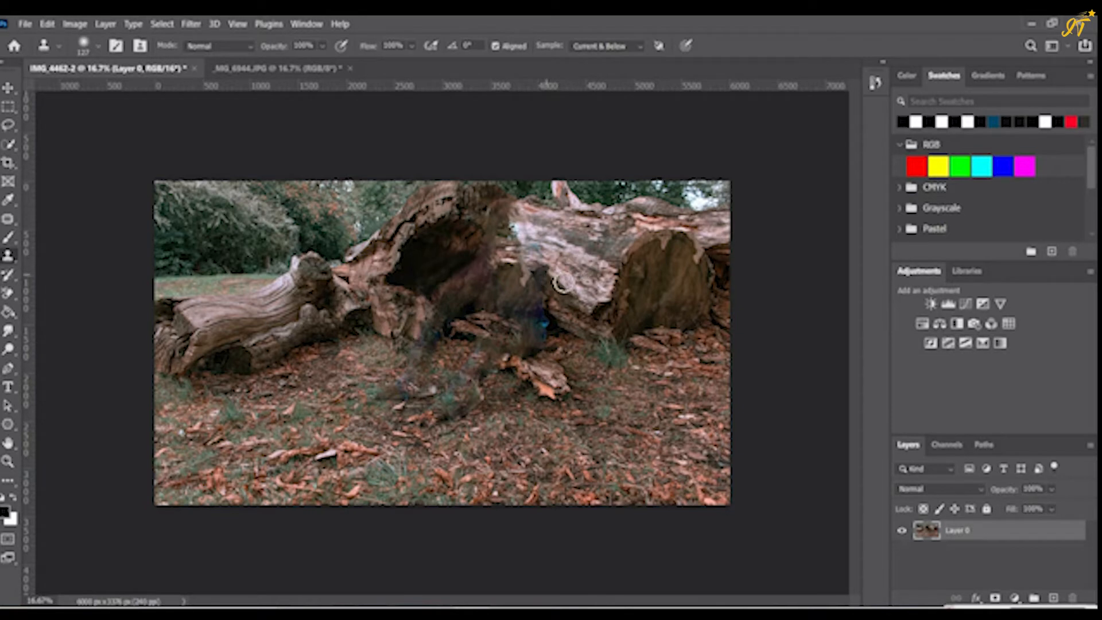
drag(545, 279, 547, 292)
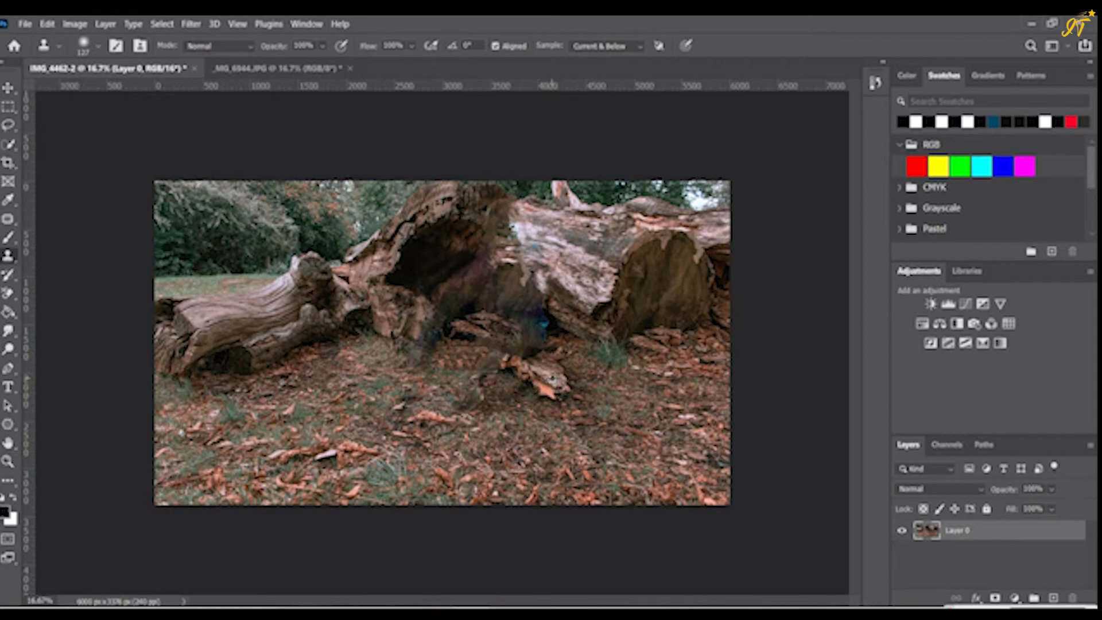
- Clone wood and ground texture over the bluish remnants around the broken branch below the trunk
alt+click(524, 367)
mouse_move(504, 368)
mouse_down()
mouse_move(506, 359)
mouse_move(491, 377)
mouse_move(548, 368)
mouse_up()
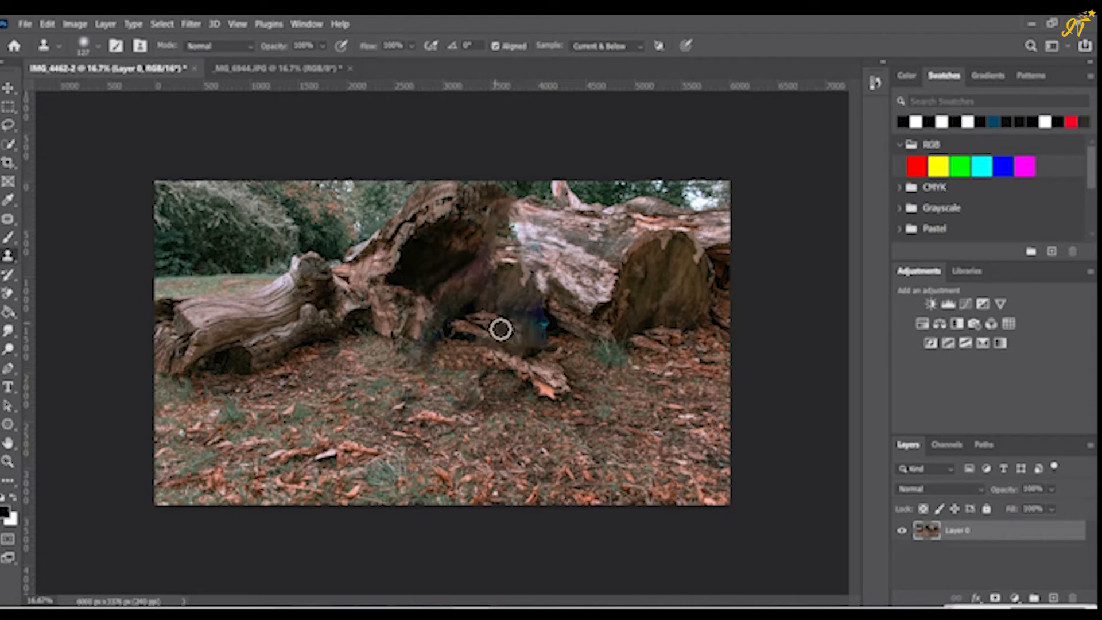
mouse_move(484, 320)
mouse_down()
mouse_move(521, 325)
mouse_move(546, 344)
mouse_move(551, 330)
mouse_move(544, 344)
mouse_up()
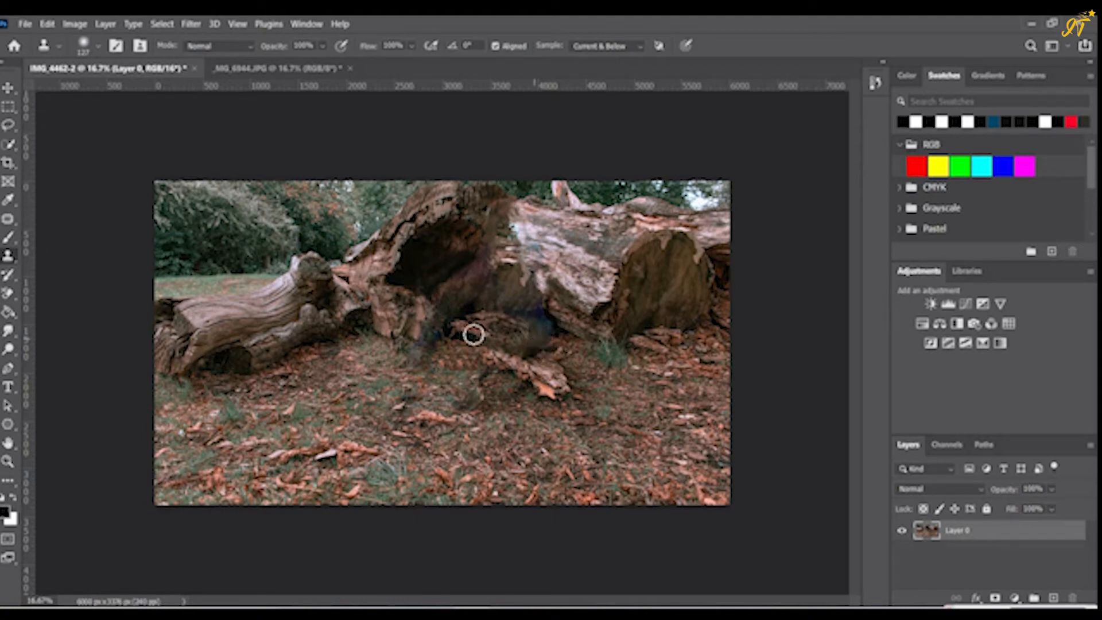
mouse_move(417, 333)
mouse_down()
mouse_move(444, 356)
mouse_move(387, 330)
mouse_move(424, 354)
mouse_up()
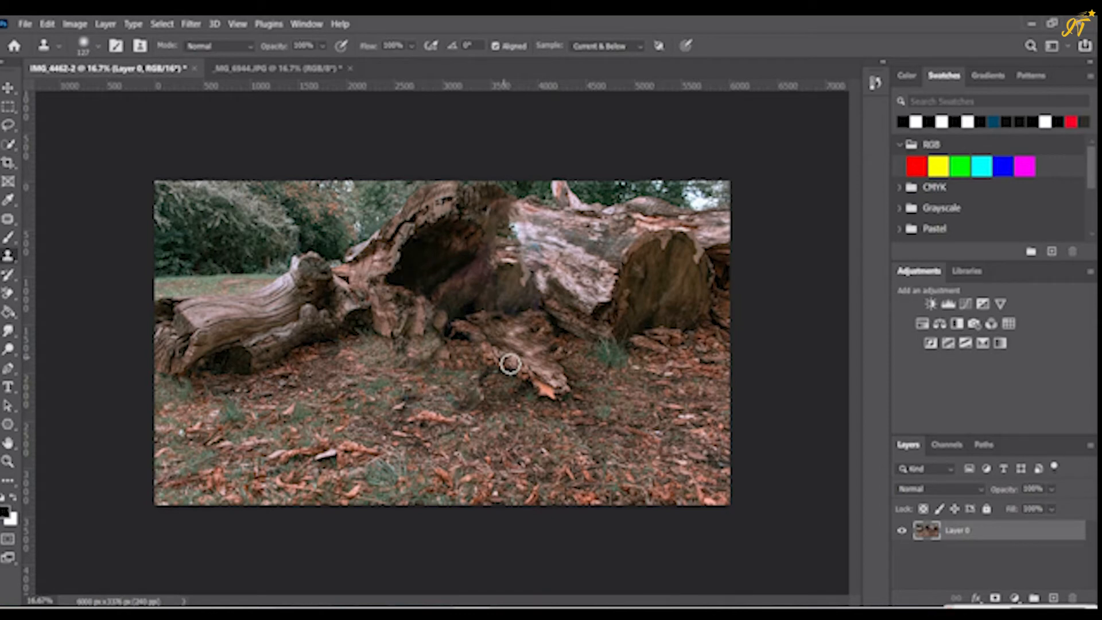
- Clone bark over the blotches on the pale trunk and the hollow's edge, enlarging the brush to 174 px
alt+click(595, 278)
mouse_move(549, 263)
mouse_down()
mouse_move(524, 241)
mouse_move(523, 219)
mouse_move(569, 250)
mouse_move(605, 248)
mouse_move(535, 221)
mouse_move(566, 235)
mouse_up()
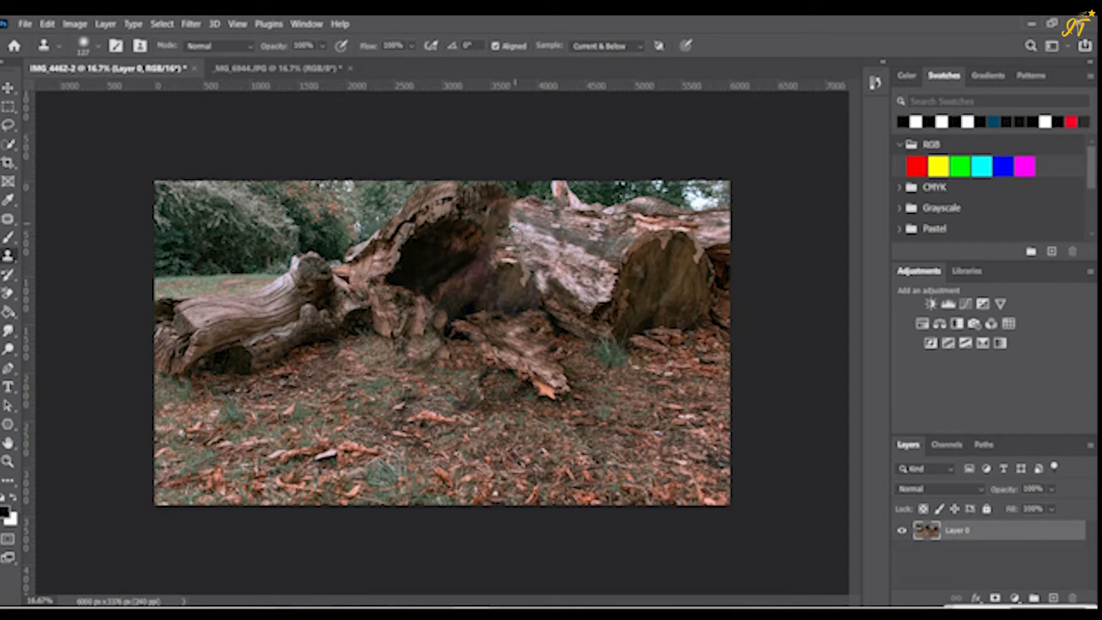
click(99, 47)
drag(126, 91, 136, 92)
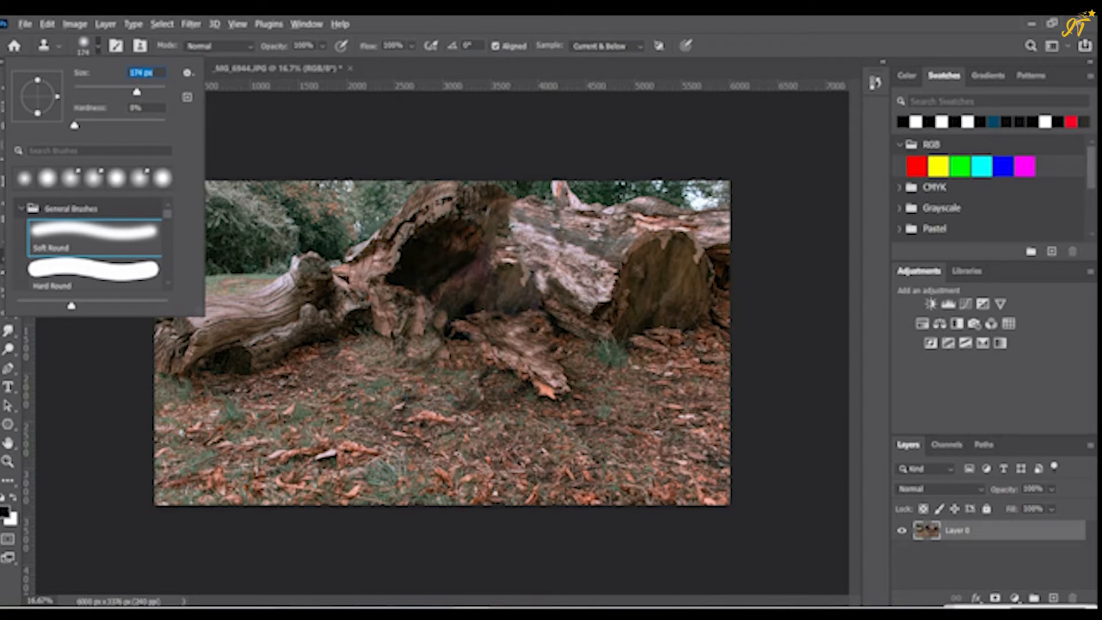
click(608, 244)
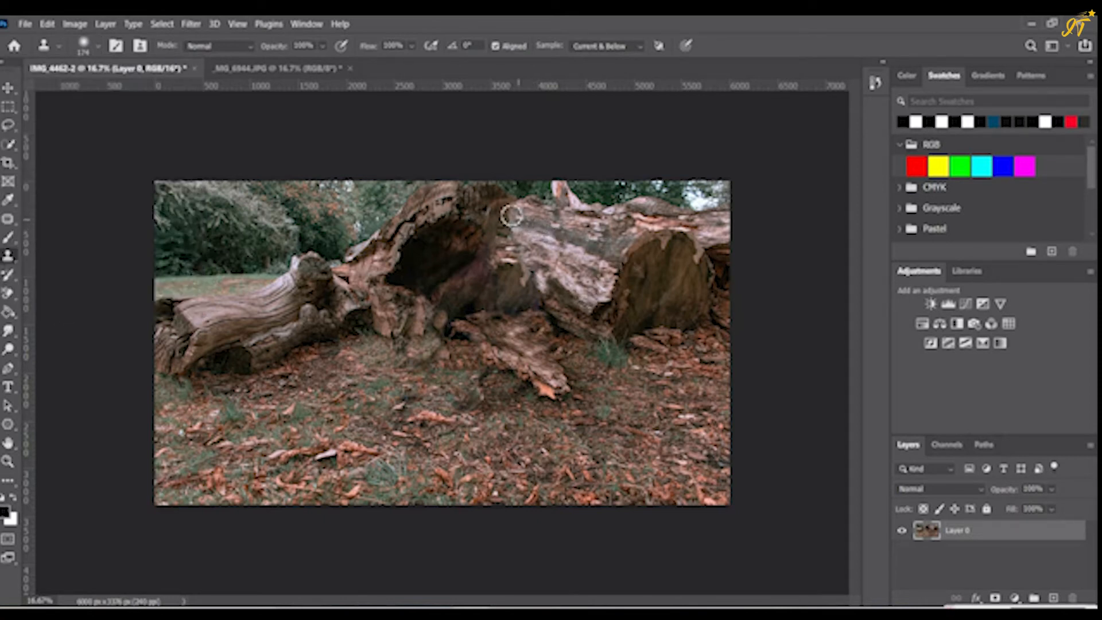
mouse_move(501, 214)
mouse_down()
mouse_move(495, 223)
mouse_move(524, 235)
mouse_move(502, 235)
mouse_move(565, 250)
mouse_move(597, 275)
mouse_move(588, 275)
mouse_up()
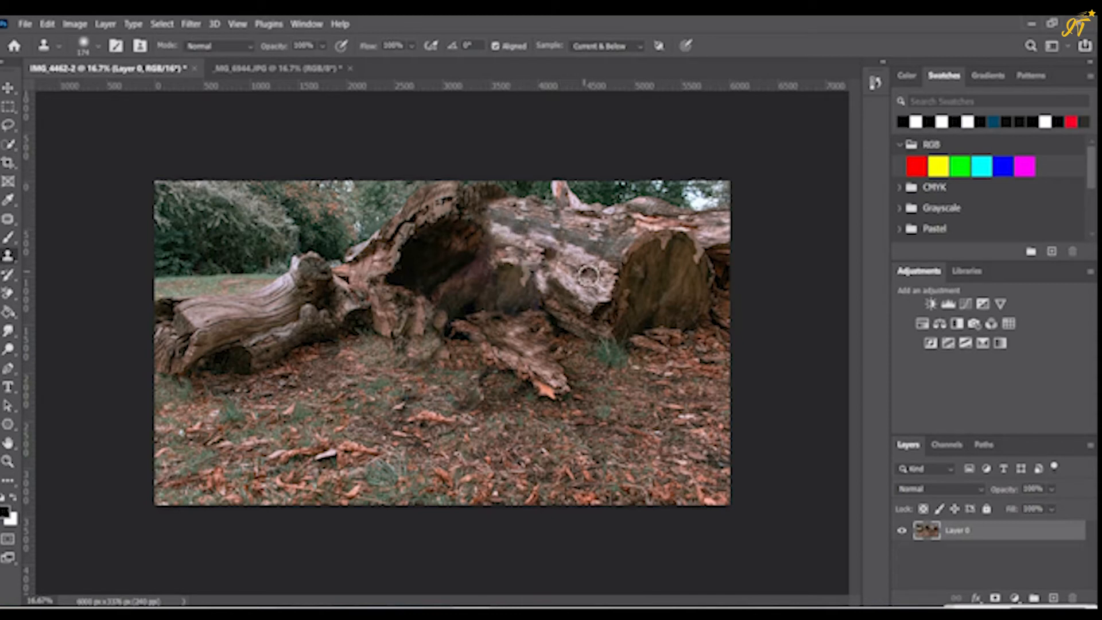
alt+click(474, 198)
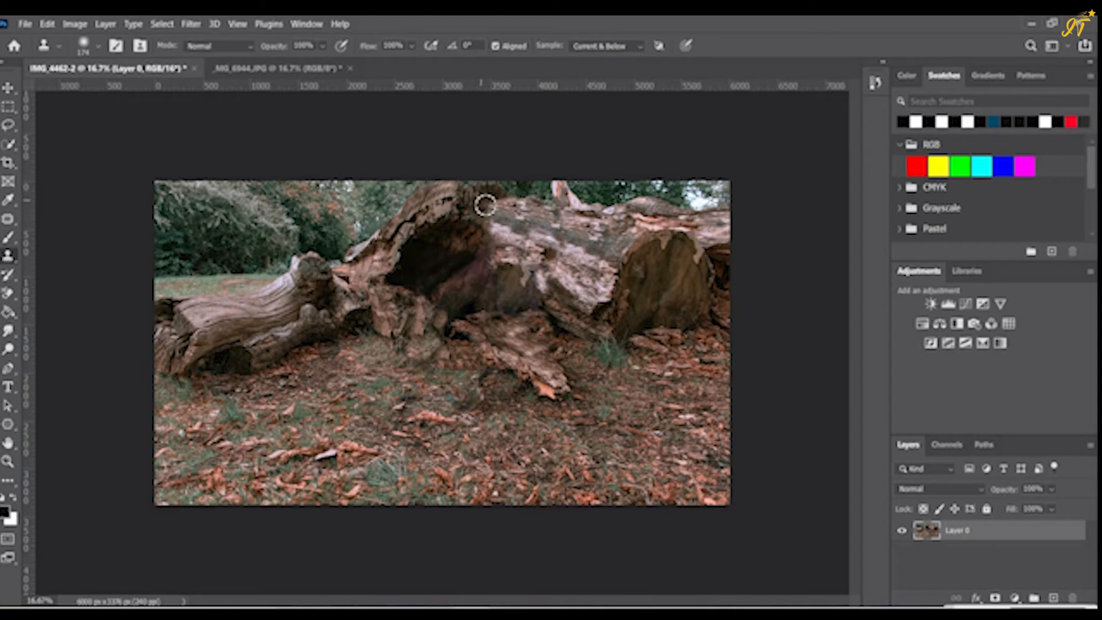
mouse_move(487, 205)
mouse_down()
mouse_move(514, 215)
mouse_move(498, 224)
mouse_move(498, 253)
mouse_move(464, 271)
mouse_move(454, 263)
mouse_move(496, 256)
mouse_move(488, 281)
mouse_move(447, 267)
mouse_move(478, 280)
mouse_move(502, 274)
mouse_move(468, 296)
mouse_up()
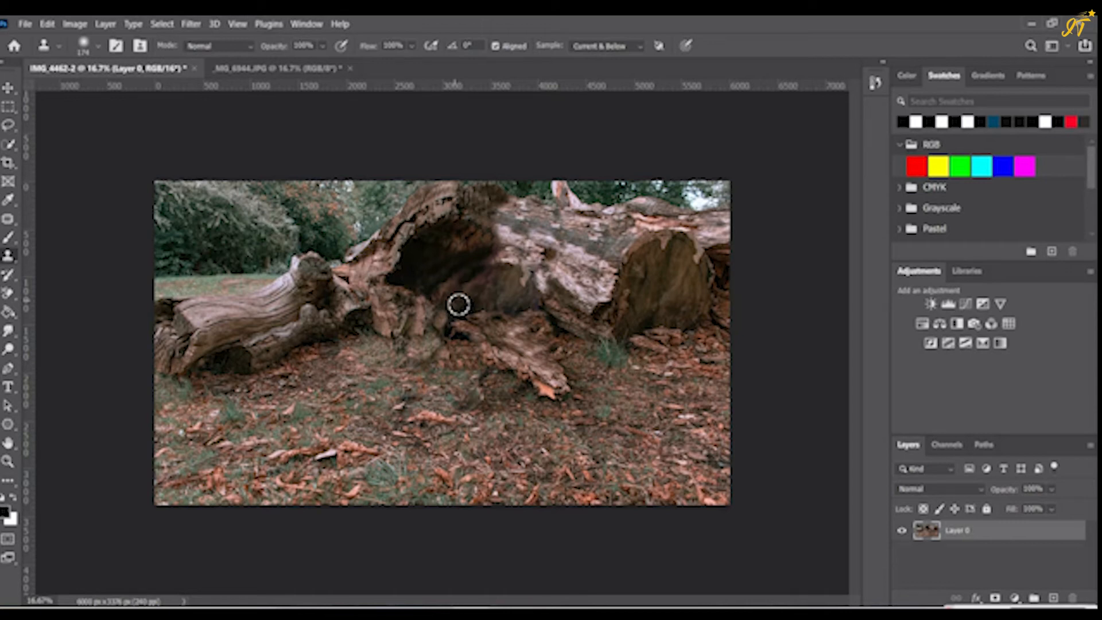
- Switch to the _MG_6944.JPG photo and activate the Hand tool
click(238, 75)
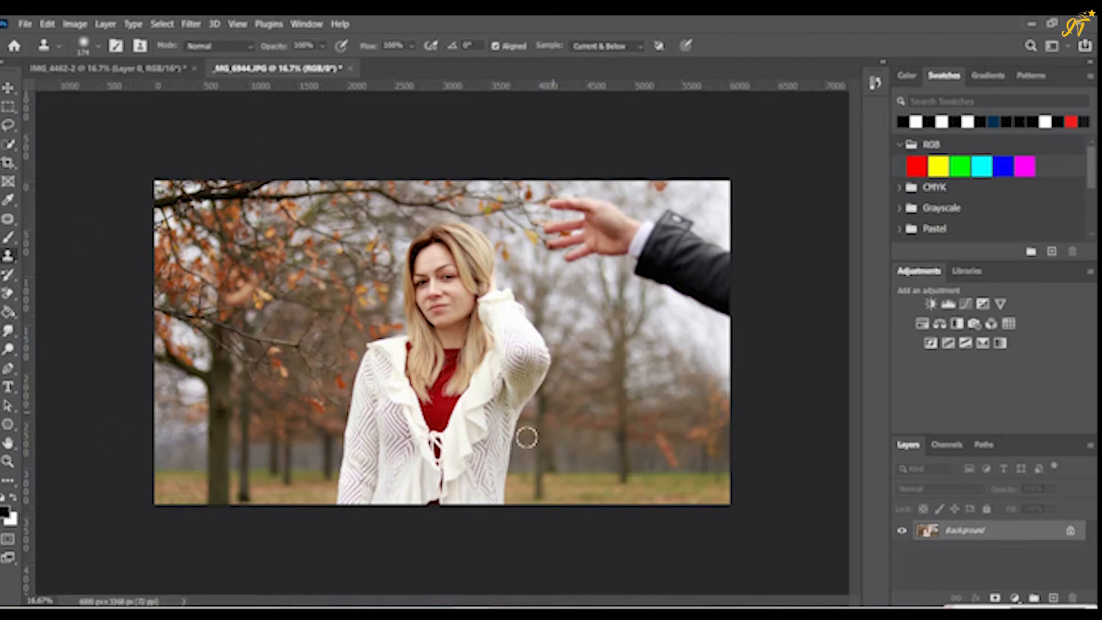
click(8, 442)
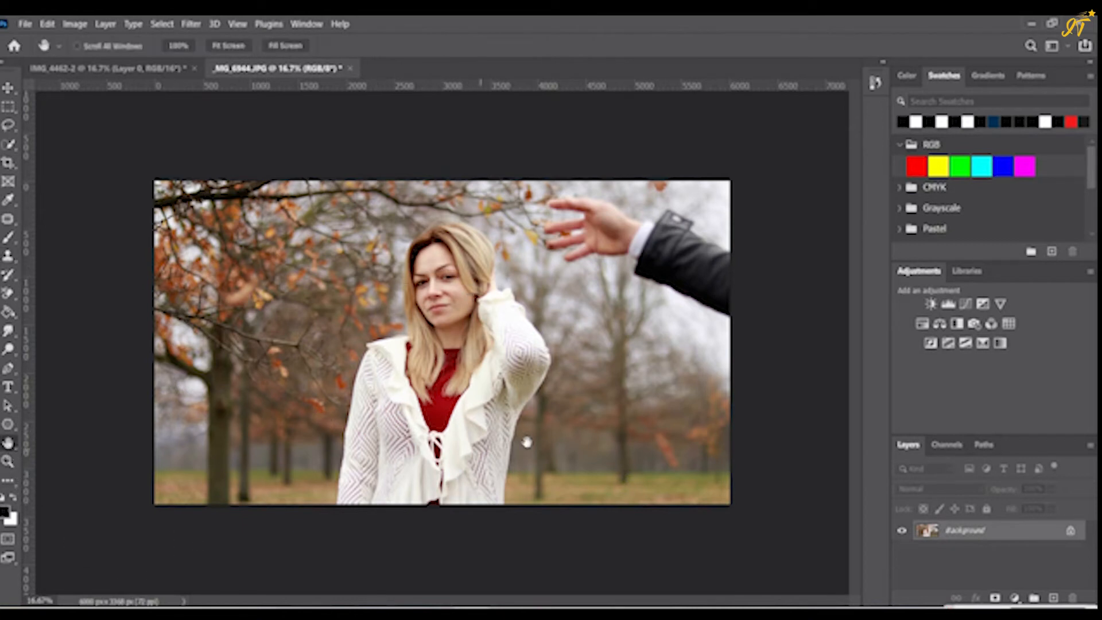
- Try to isolate the unwanted arm with automatic subject selection, and clear the resulting selection
click(162, 24)
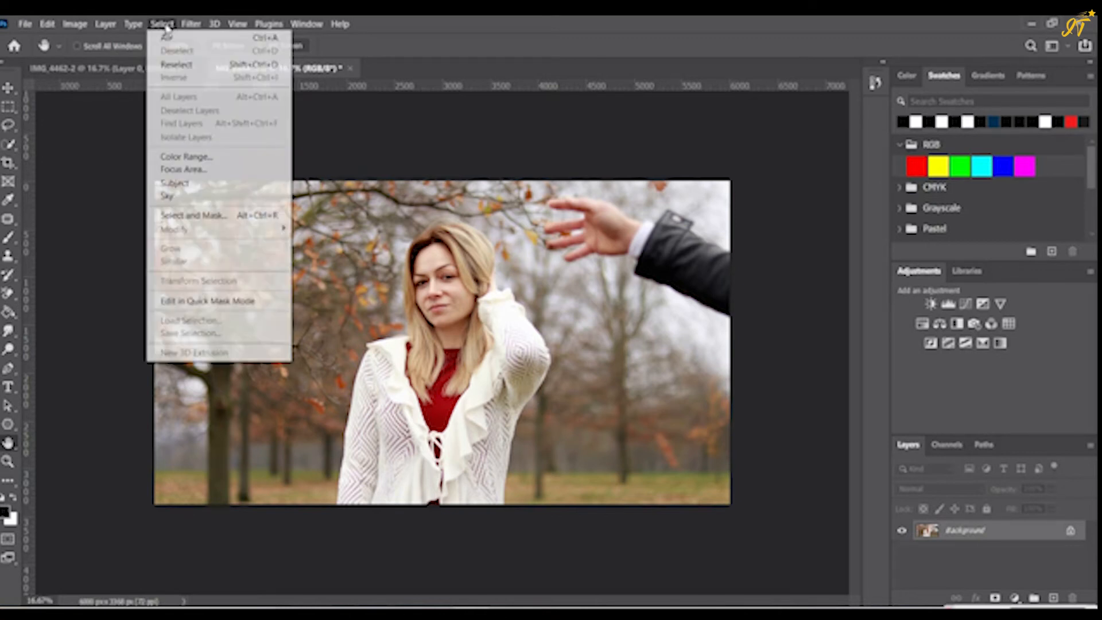
click(175, 181)
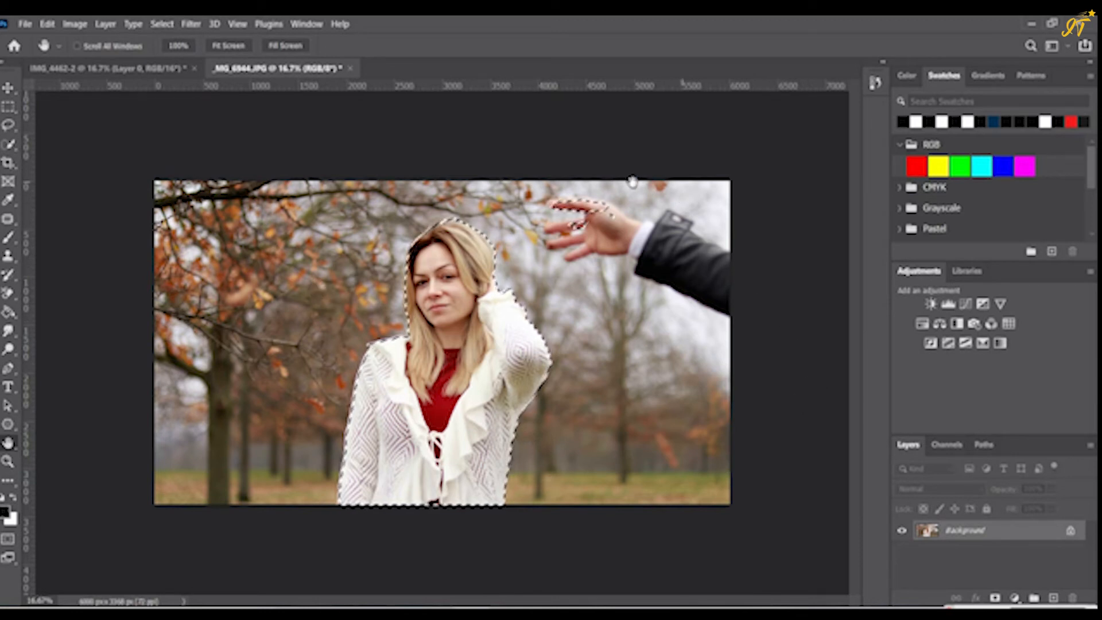
key(ctrl+d)
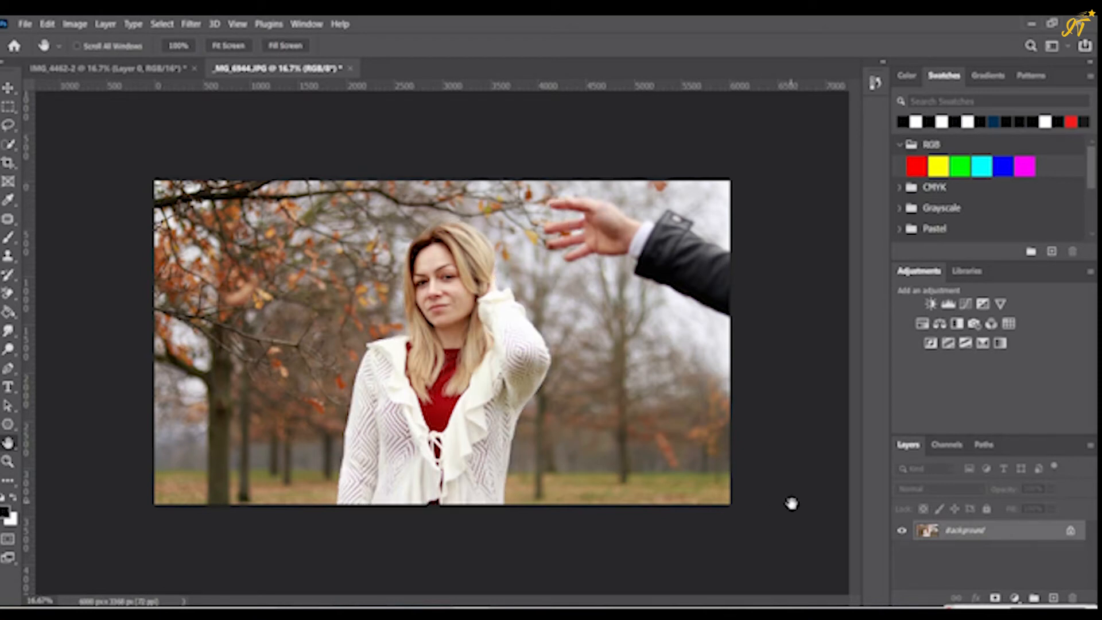
- Outline the reaching hand and dark sleeve with a loose freehand Lasso selection extending to the photo's edge
click(14, 129)
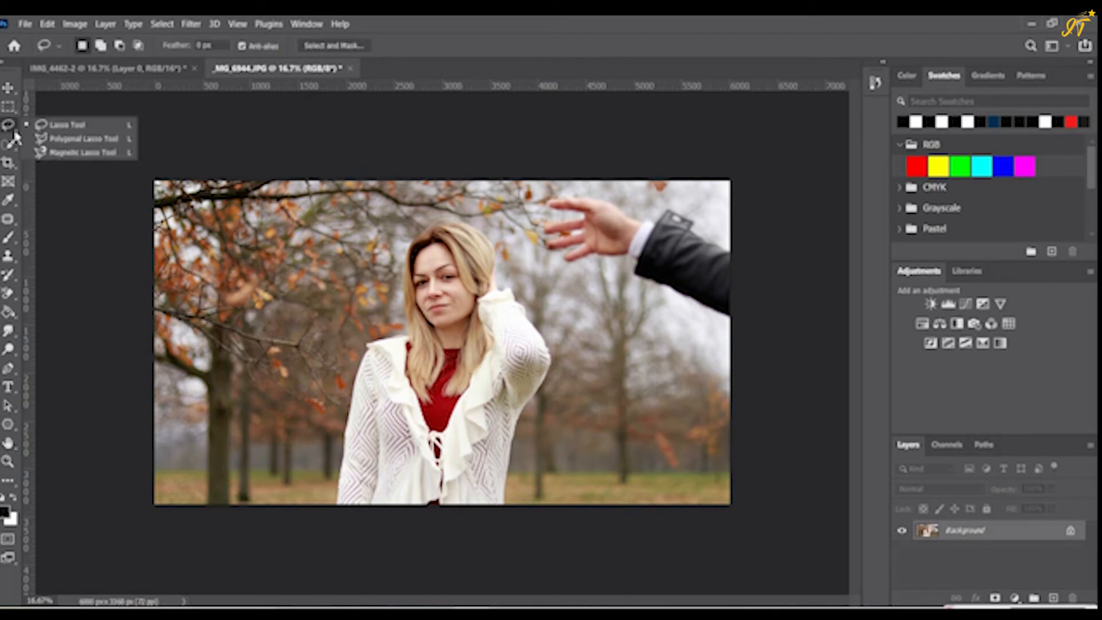
click(64, 131)
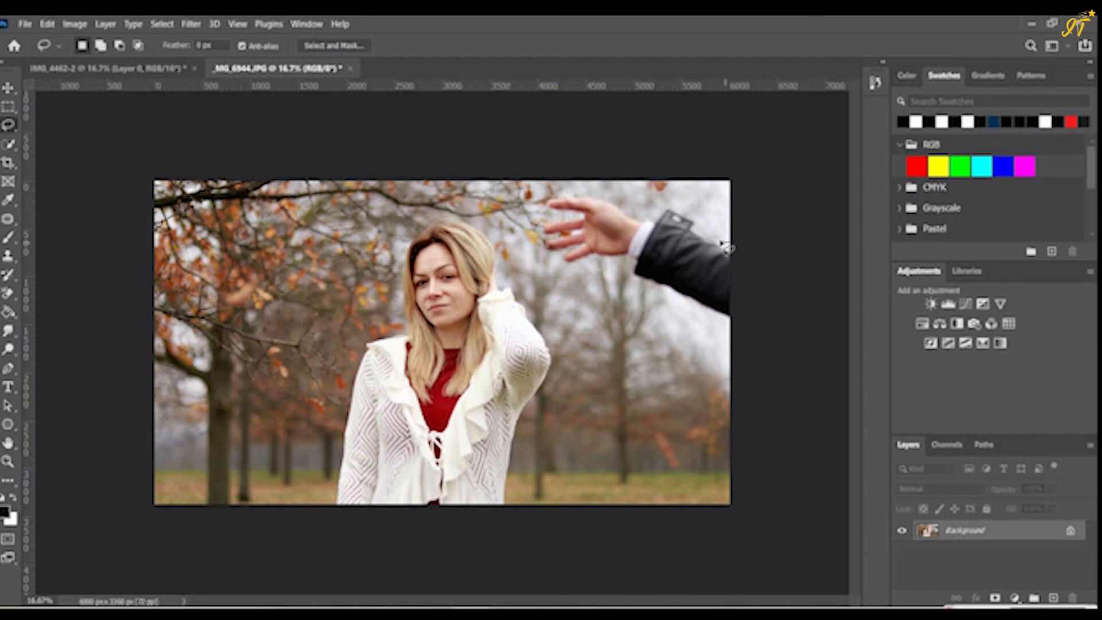
mouse_move(694, 213)
mouse_down()
mouse_move(668, 206)
mouse_move(647, 220)
mouse_up()
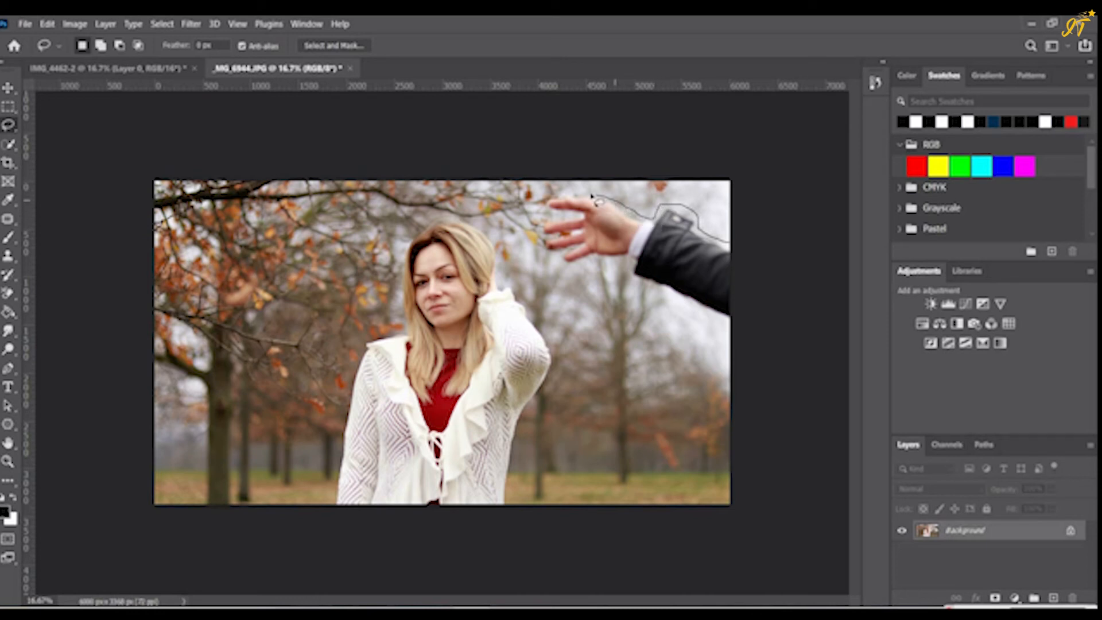
mouse_move(592, 197)
mouse_down()
mouse_move(548, 196)
mouse_move(539, 208)
mouse_move(560, 217)
mouse_move(539, 227)
mouse_up()
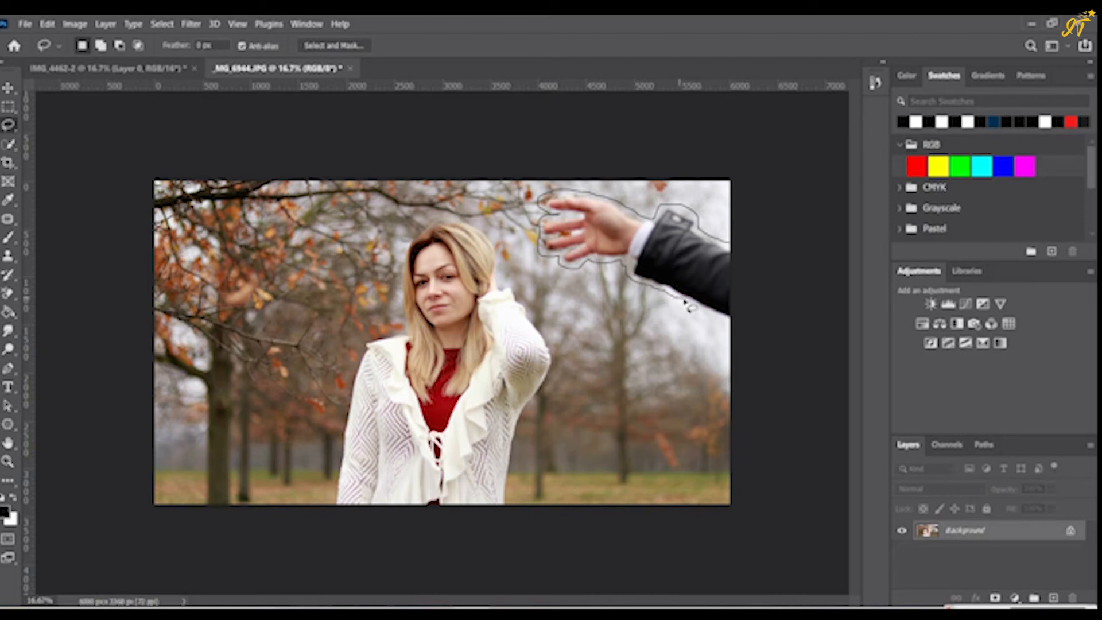
drag(713, 319, 746, 336)
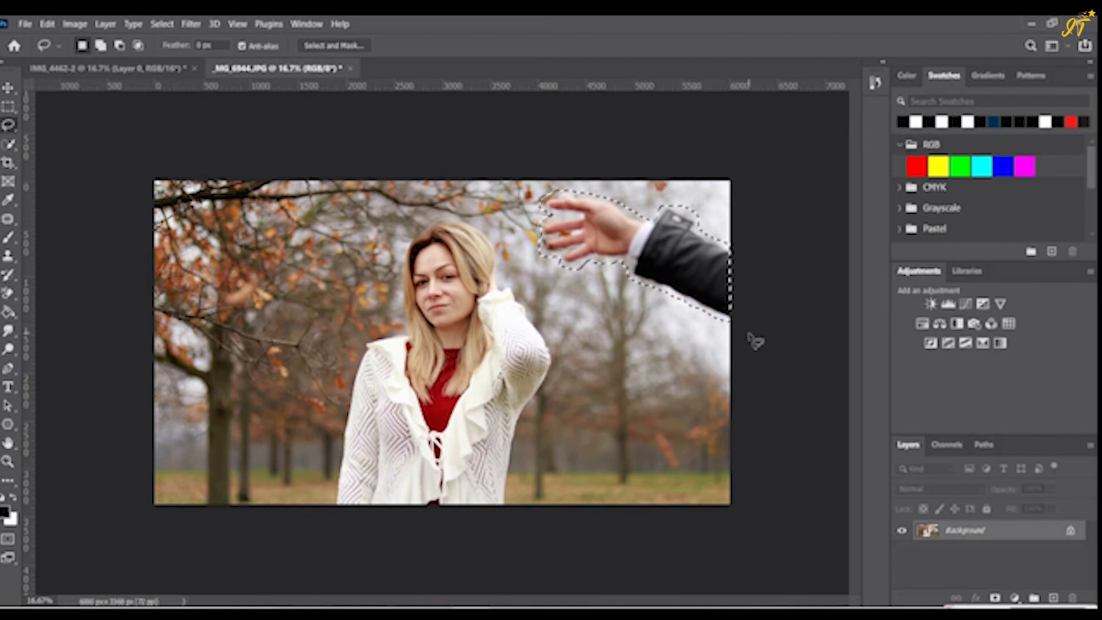
- Fill the selected arm area with Content-Aware contents at Normal mode and 100% opacity, deselect, and activate the Hand tool
click(47, 24)
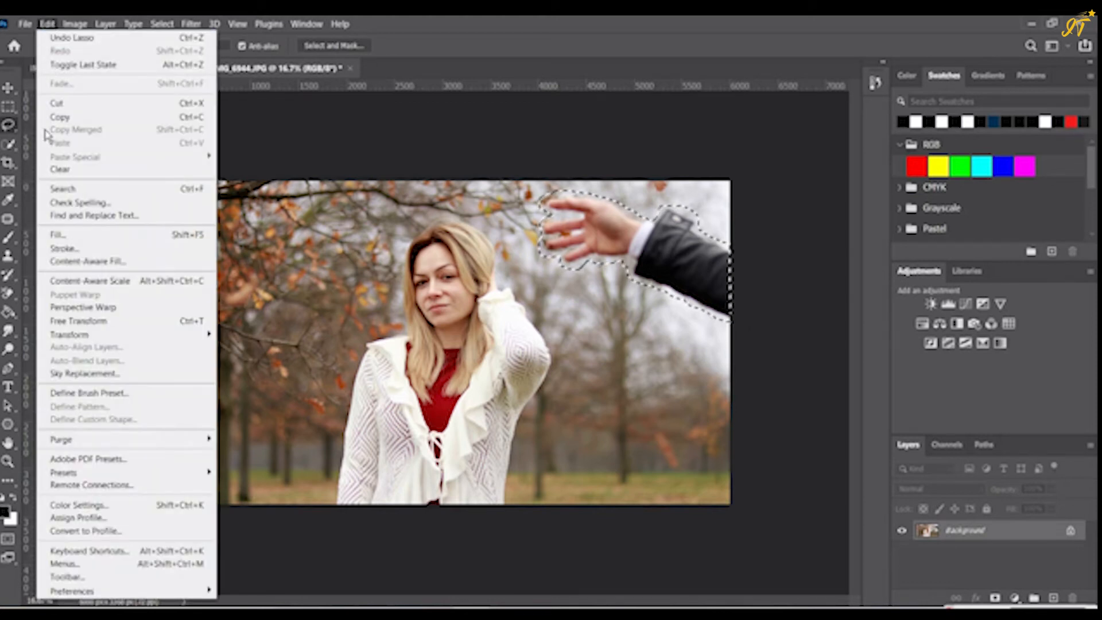
click(63, 235)
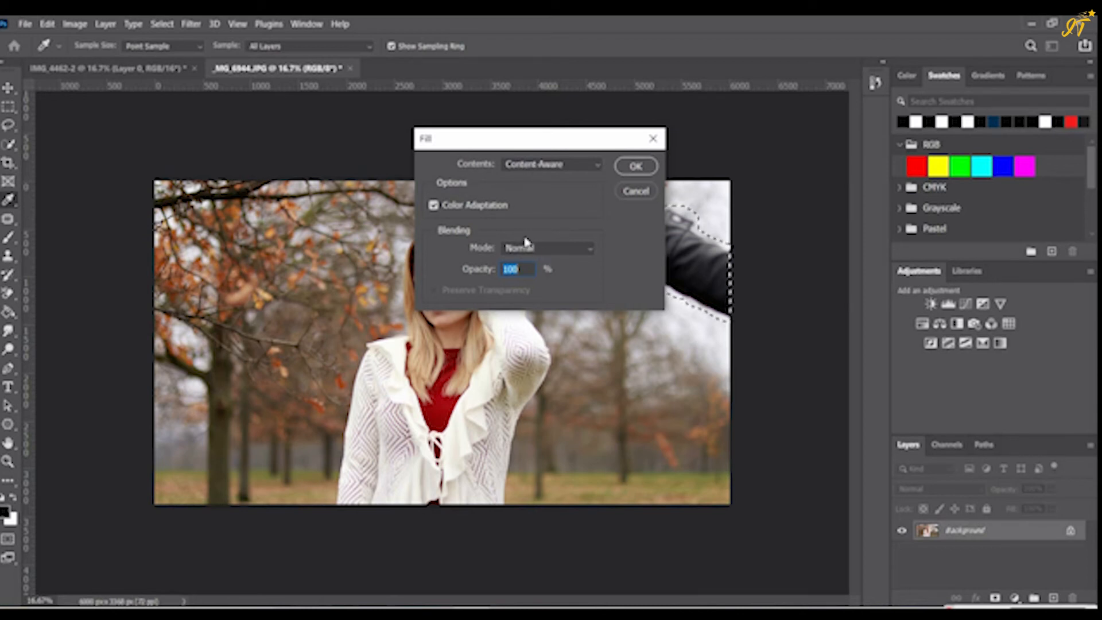
click(637, 167)
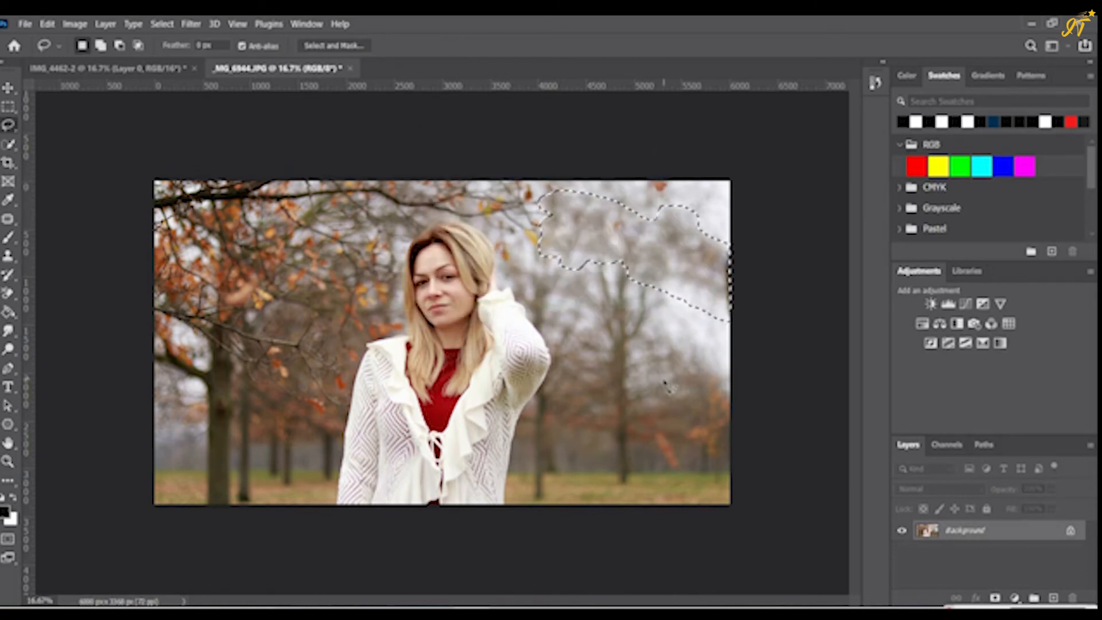
key(ctrl+d)
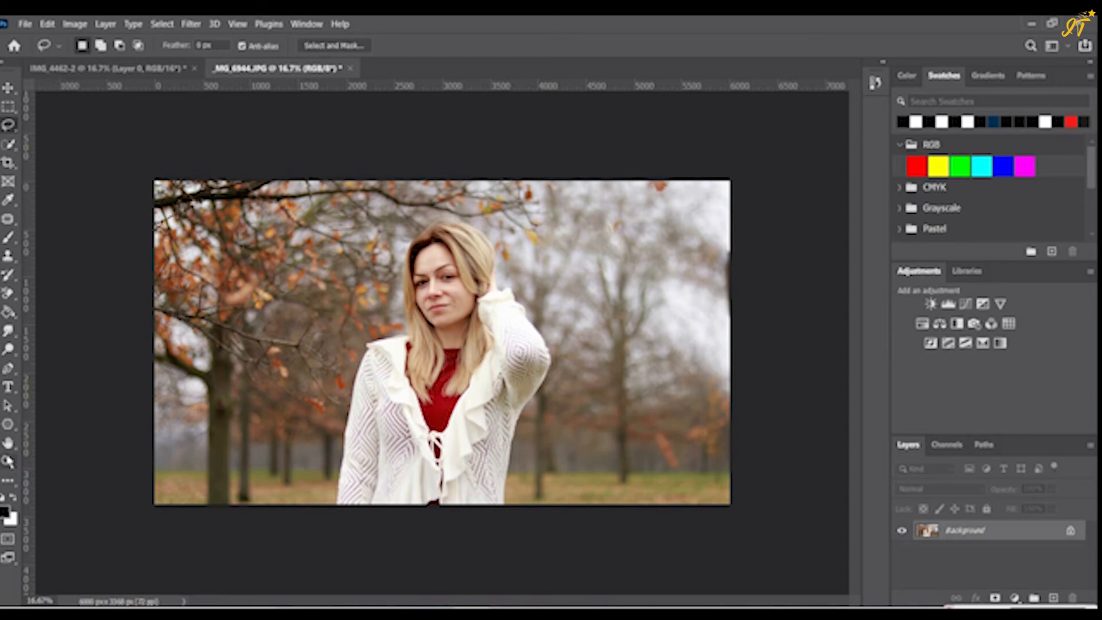
click(8, 442)
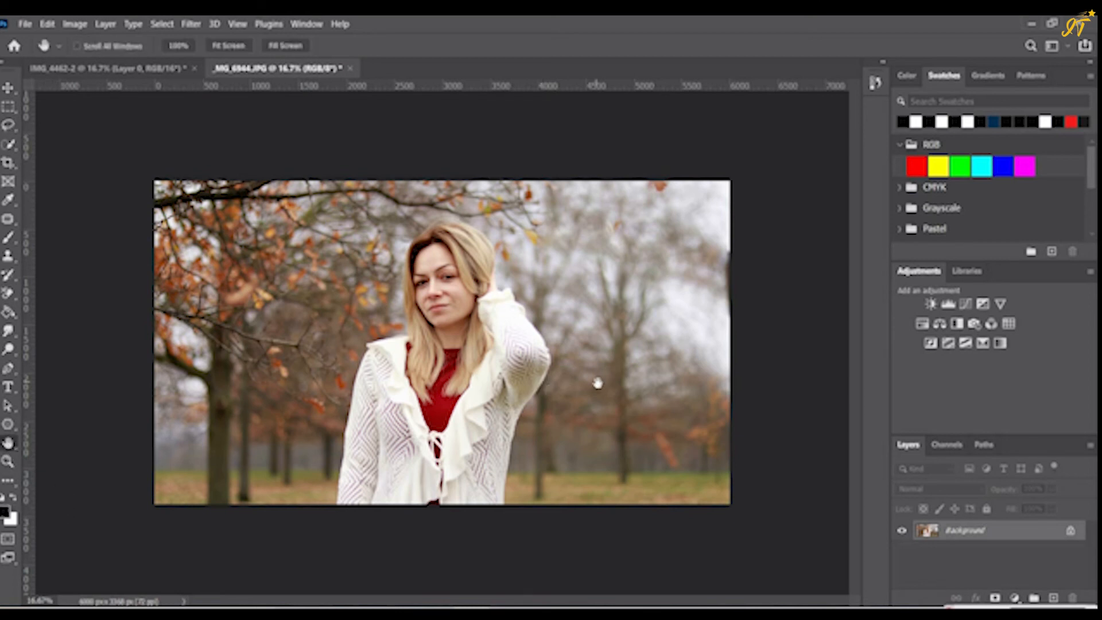